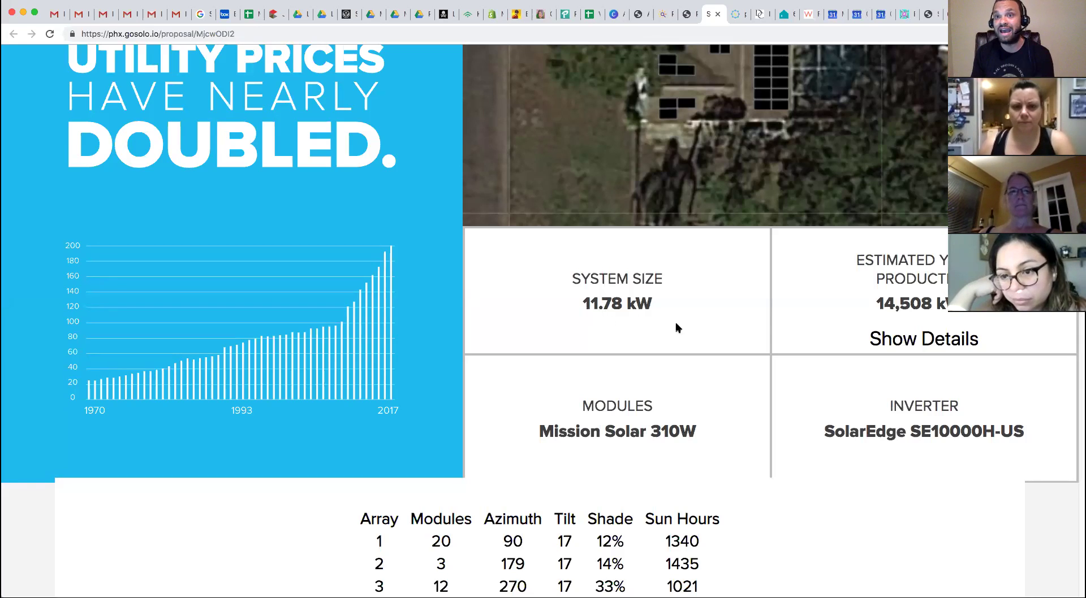
Step: Review the proposal's array table against the roof layout, system size and solar offset sections
{"action": "scroll", "coordinate": [653, 365], "scroll_direction": "down", "scroll_amount": 5}
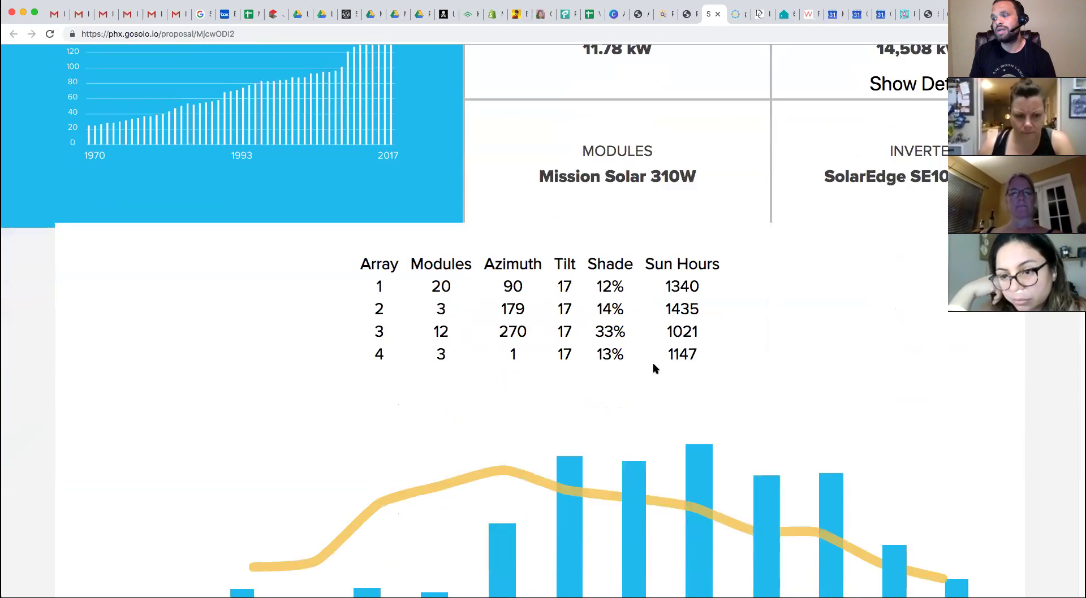
{"action": "scroll", "coordinate": [653, 367], "scroll_direction": "up", "scroll_amount": 4}
{"action": "scroll", "coordinate": [653, 368], "scroll_direction": "up", "scroll_amount": 2}
{"action": "scroll", "coordinate": [654, 368], "scroll_direction": "down", "scroll_amount": 12}
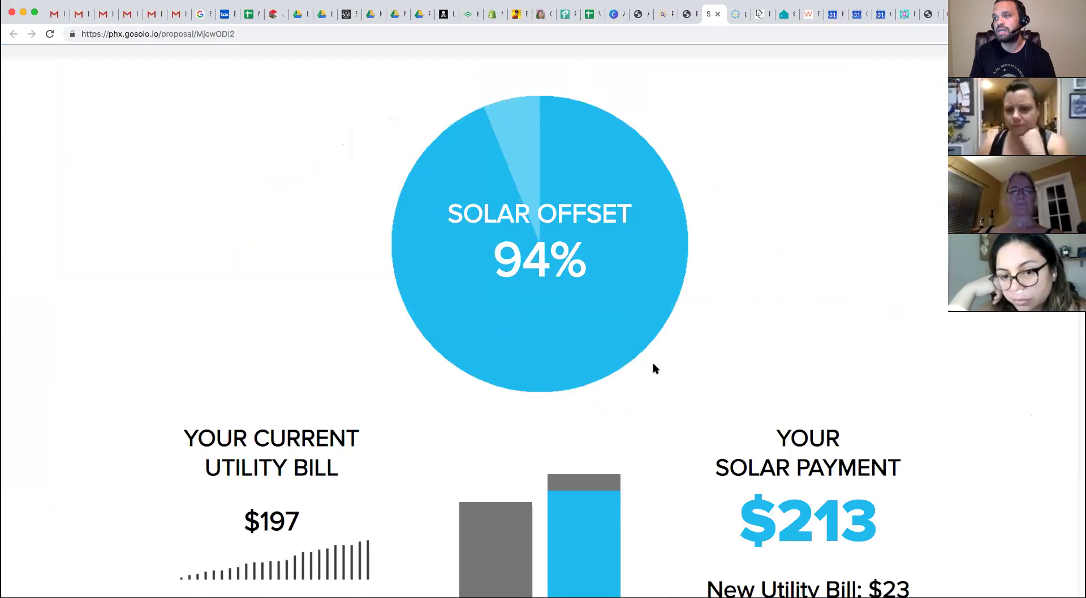
{"action": "scroll", "coordinate": [654, 368], "scroll_direction": "up", "scroll_amount": 5}
{"action": "scroll", "coordinate": [654, 368], "scroll_direction": "up", "scroll_amount": 6}
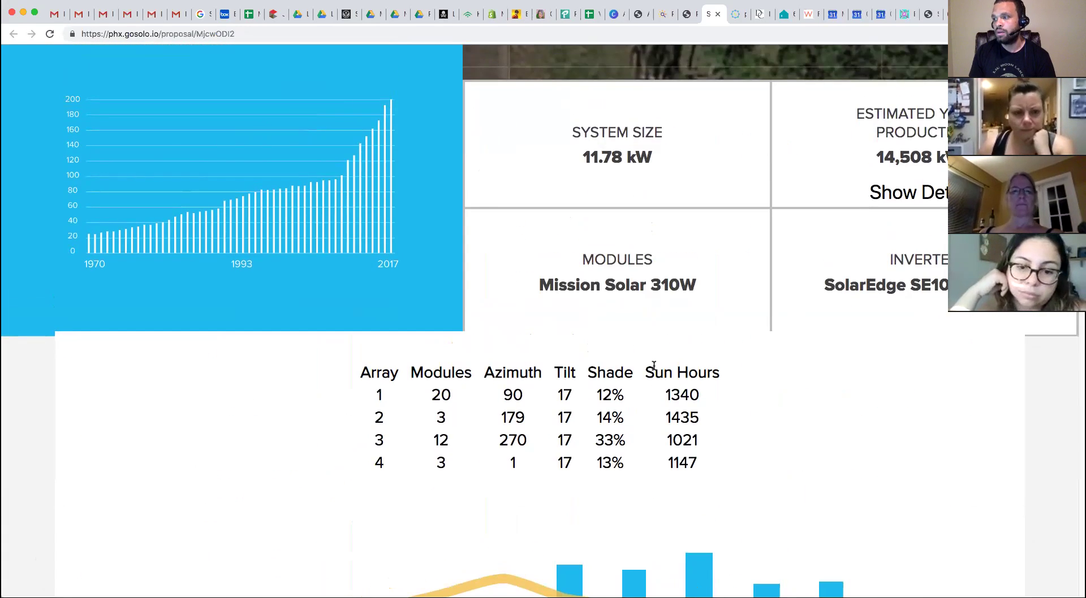
{"action": "scroll", "coordinate": [653, 368], "scroll_direction": "down", "scroll_amount": 1}
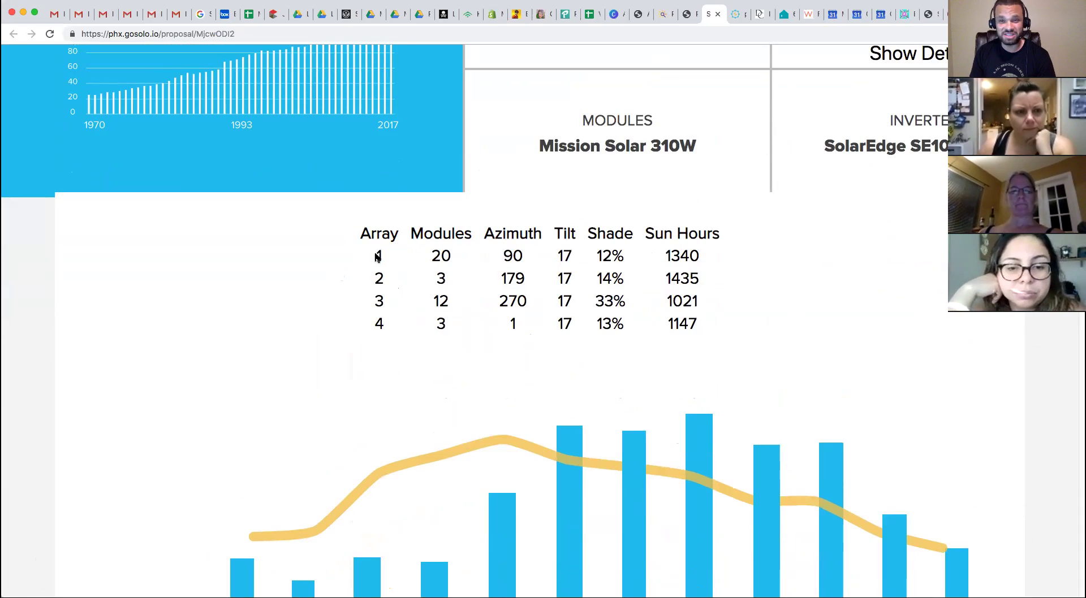
{"action": "scroll", "coordinate": [375, 254], "scroll_direction": "up", "scroll_amount": 8}
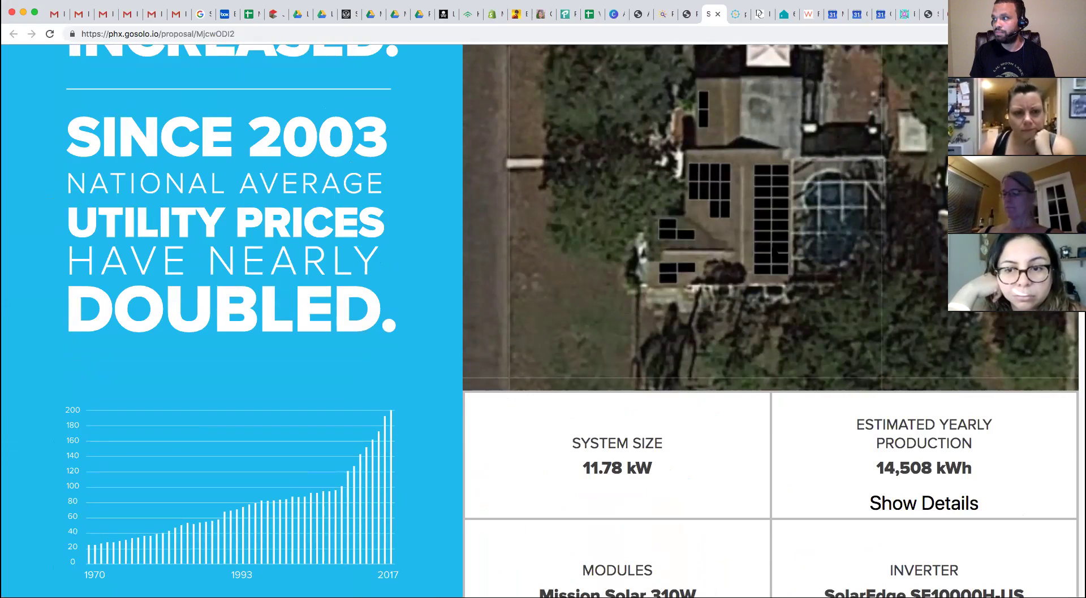
{"action": "scroll", "coordinate": [765, 251], "scroll_direction": "down", "scroll_amount": 5}
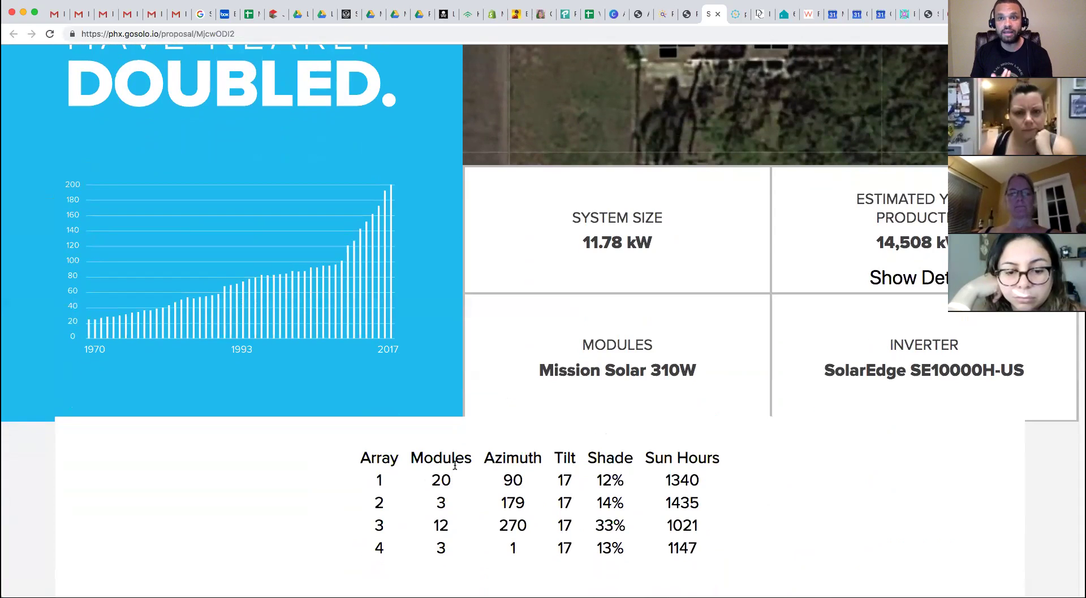
{"action": "scroll", "coordinate": [453, 466], "scroll_direction": "up", "scroll_amount": 3}
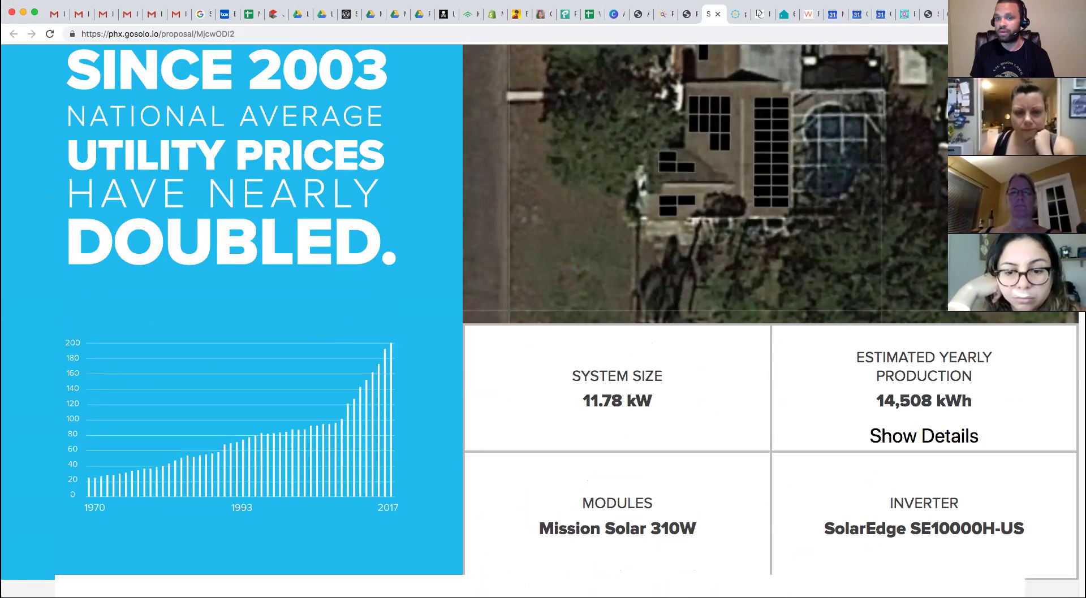
{"action": "scroll", "coordinate": [753, 221], "scroll_direction": "down", "scroll_amount": 4}
{"action": "scroll", "coordinate": [752, 221], "scroll_direction": "down", "scroll_amount": 2}
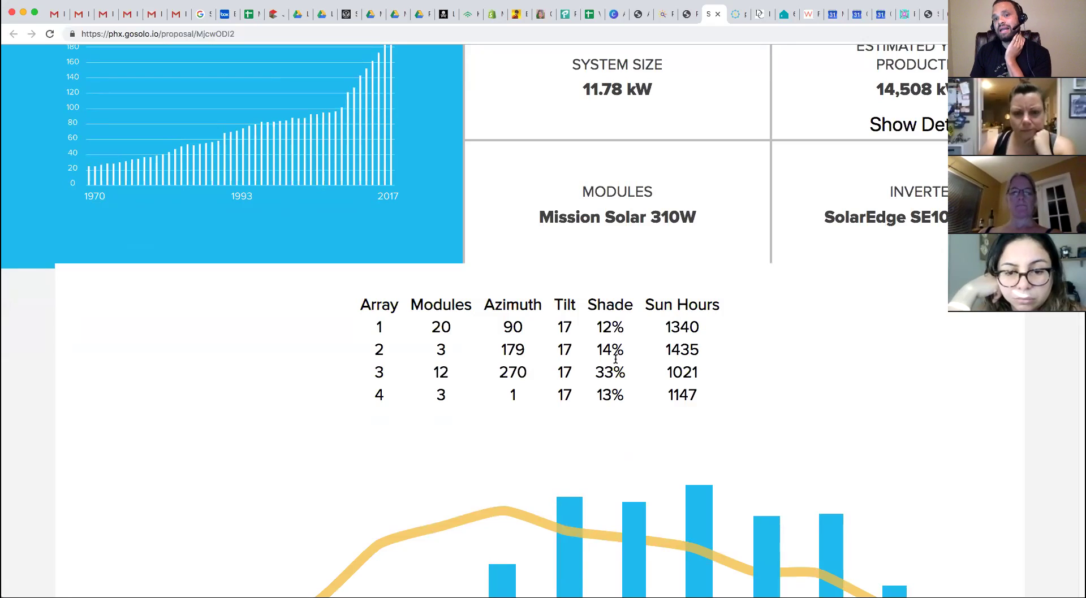
Step: Highlight the Shade heading and array 3's shade and sun-hours values in the array table
{"action": "left_click_drag", "start_coordinate": [597, 301], "coordinate": [644, 295]}
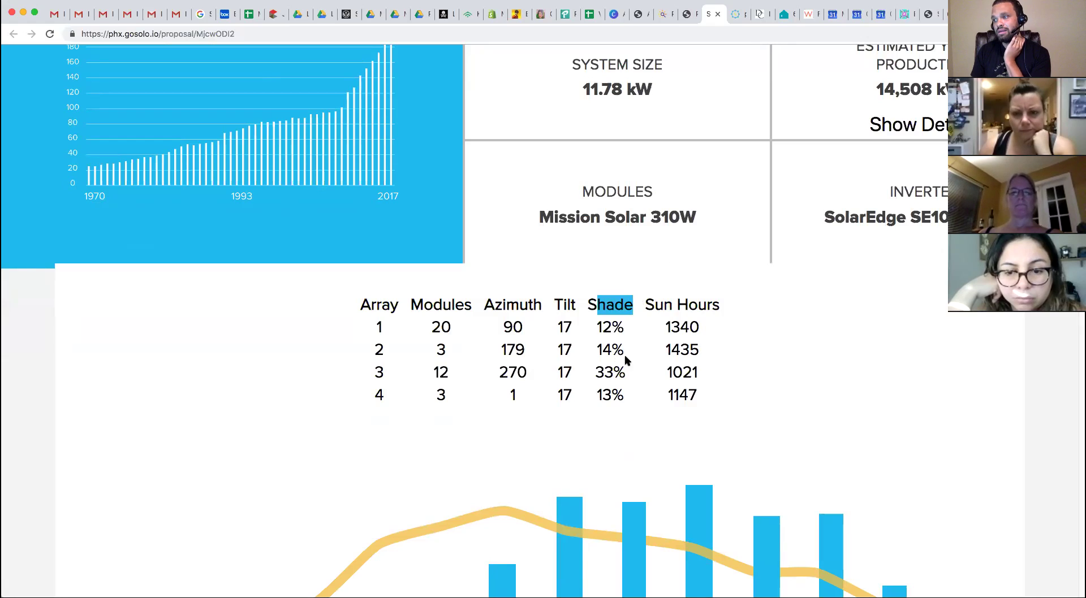
{"action": "left_click", "coordinate": [597, 374]}
{"action": "left_click_drag", "start_coordinate": [595, 374], "coordinate": [622, 374]}
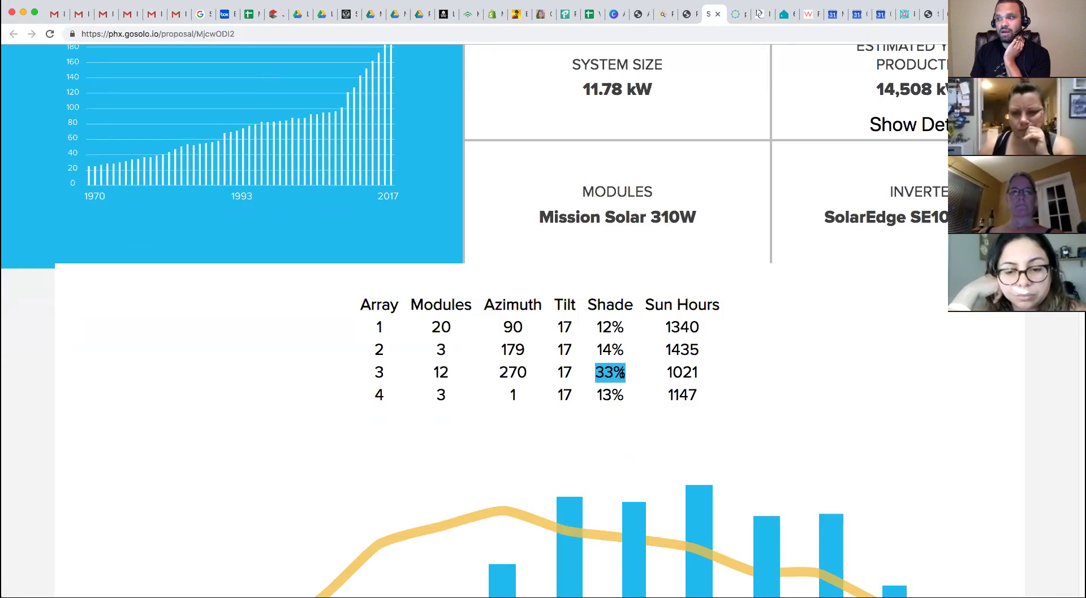
{"action": "left_click_drag", "start_coordinate": [666, 372], "coordinate": [711, 371]}
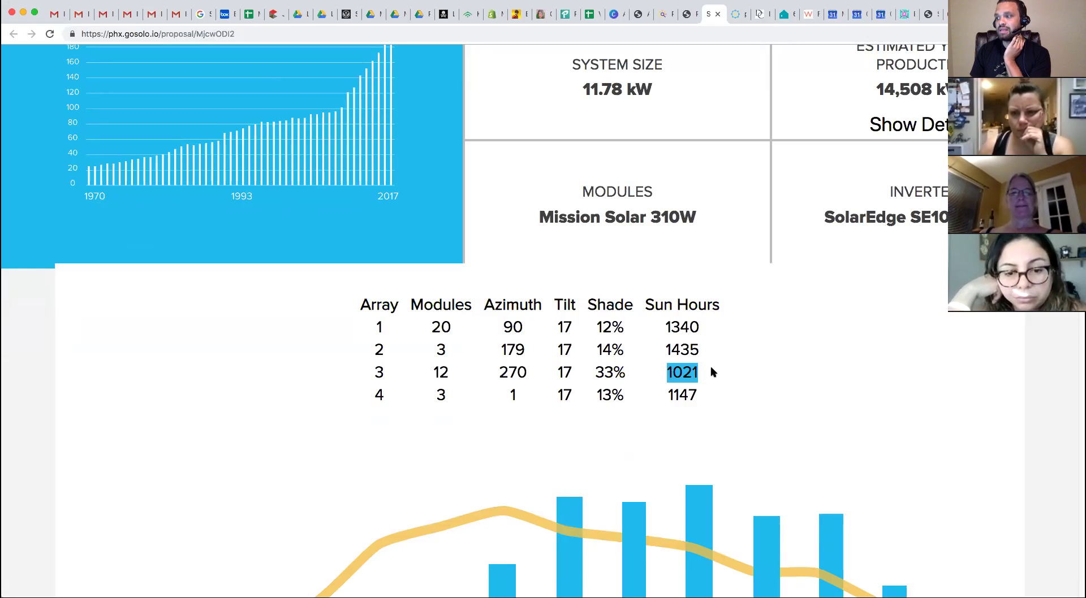
{"action": "left_click", "coordinate": [711, 368]}
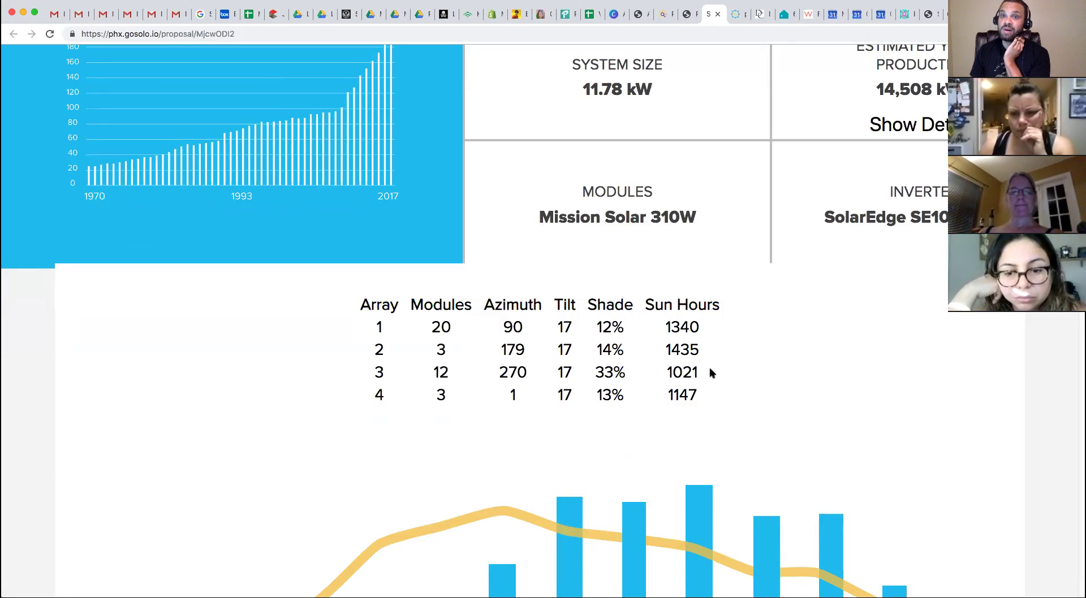
Step: Remove one west-facing module from the solar design
{"action": "scroll", "coordinate": [709, 368], "scroll_direction": "down", "scroll_amount": 10}
{"action": "scroll", "coordinate": [709, 370], "scroll_direction": "up", "scroll_amount": 9}
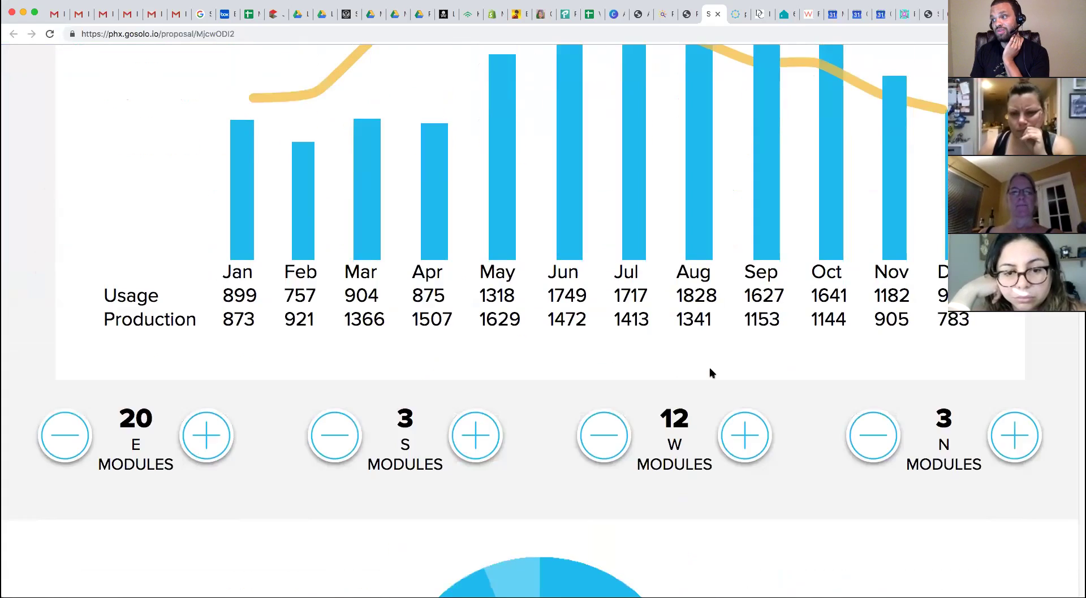
{"action": "scroll", "coordinate": [709, 370], "scroll_direction": "down", "scroll_amount": 6}
{"action": "scroll", "coordinate": [711, 373], "scroll_direction": "up", "scroll_amount": 4}
{"action": "scroll", "coordinate": [711, 374], "scroll_direction": "down", "scroll_amount": 4}
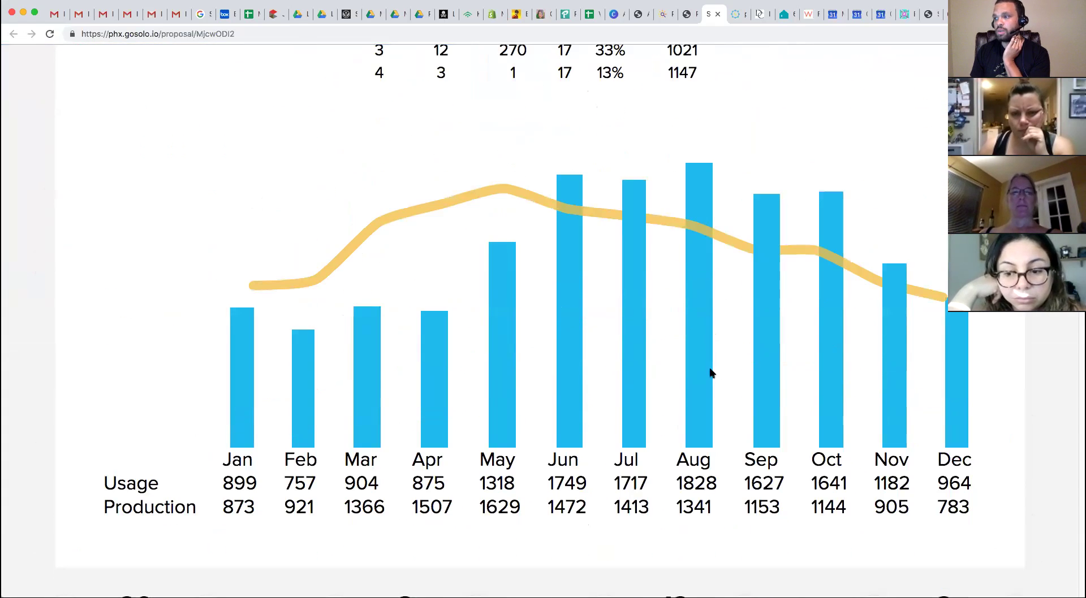
{"action": "scroll", "coordinate": [709, 367], "scroll_direction": "down", "scroll_amount": 1}
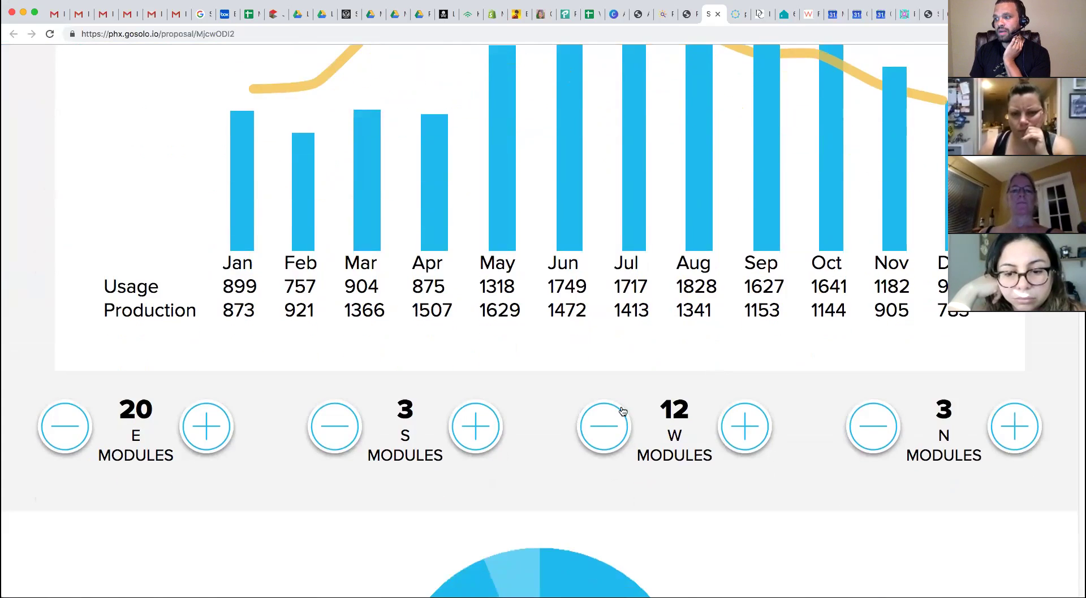
{"action": "scroll", "coordinate": [621, 413], "scroll_direction": "down", "scroll_amount": 3}
{"action": "left_click", "coordinate": [603, 249]}
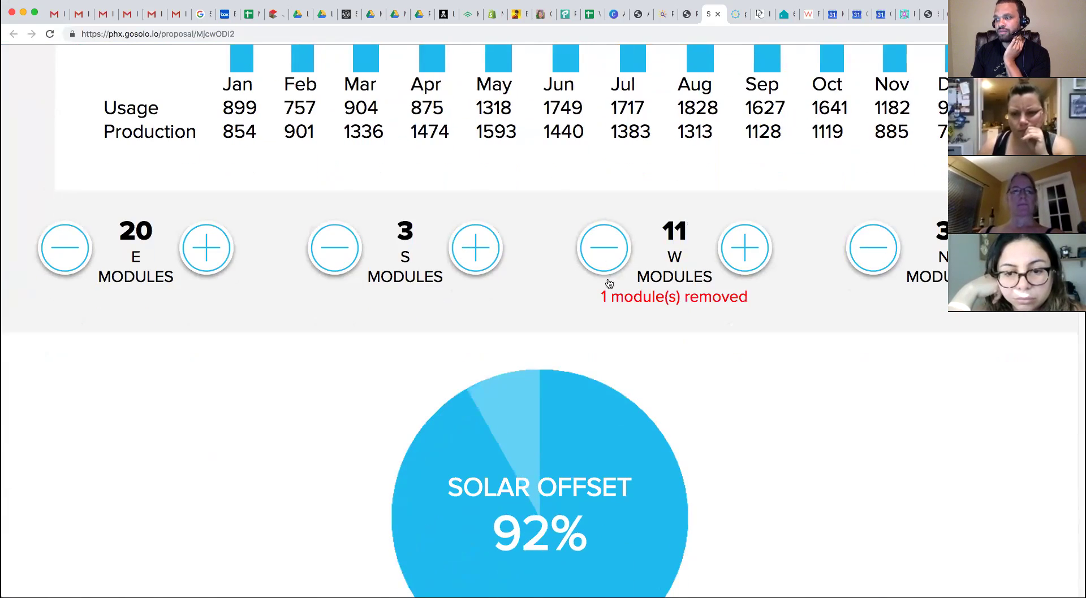
Step: Review the updated system size, array table, solar offset, solar payment and 25-year savings in the proposal
{"action": "scroll", "coordinate": [620, 378], "scroll_direction": "up", "scroll_amount": 13}
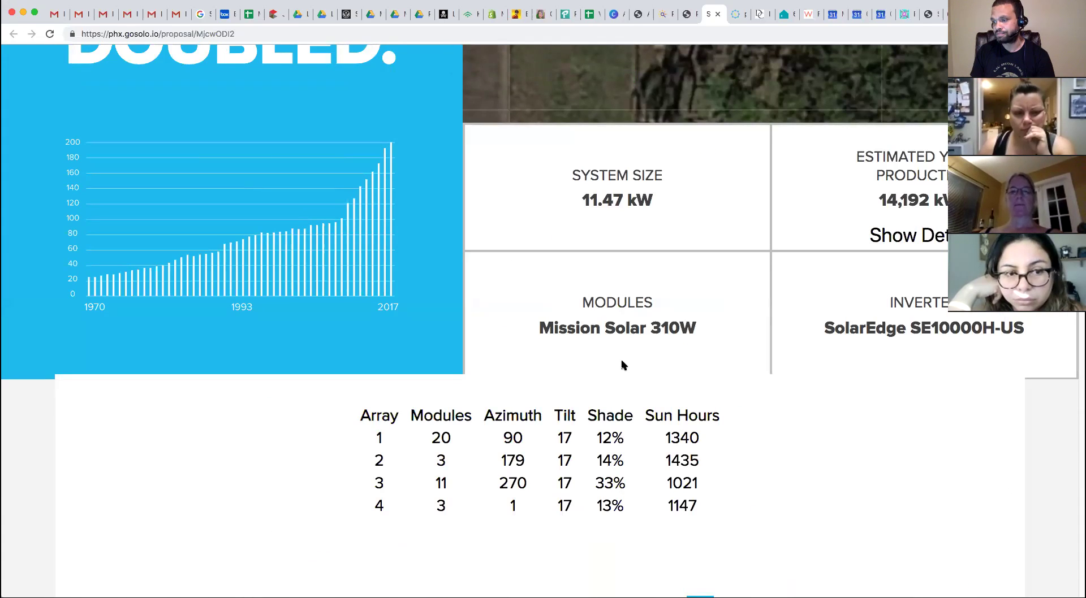
{"action": "scroll", "coordinate": [622, 365], "scroll_direction": "down", "scroll_amount": 15}
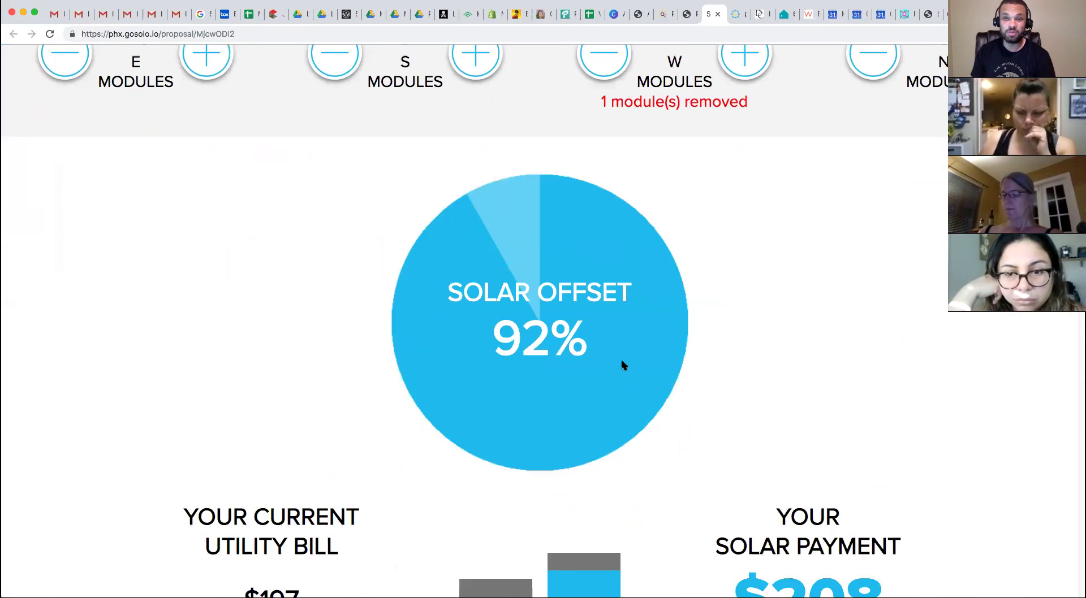
{"action": "scroll", "coordinate": [622, 365], "scroll_direction": "down", "scroll_amount": 3}
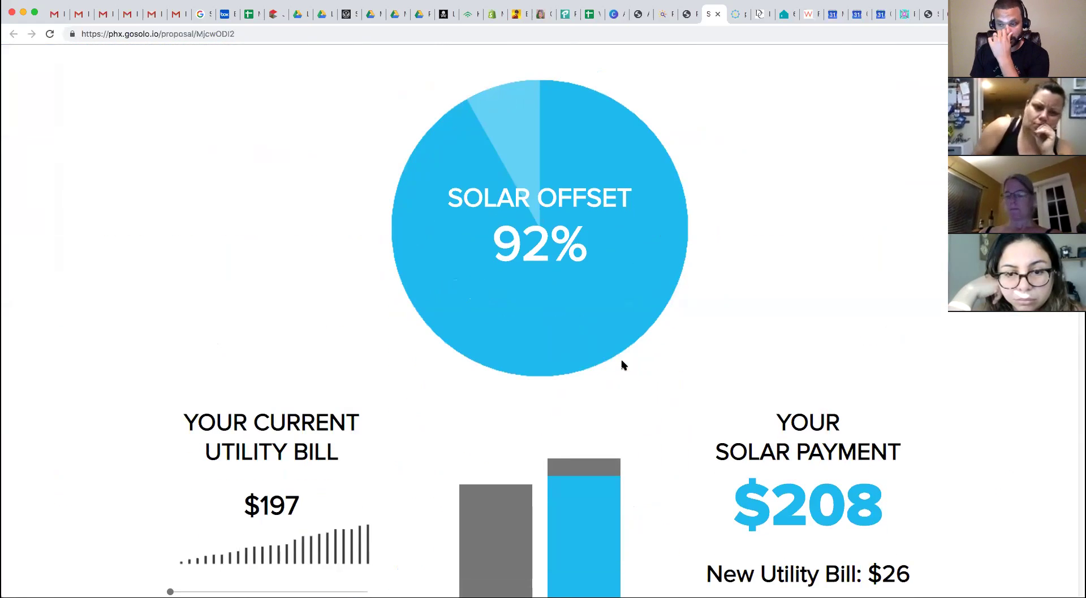
{"action": "scroll", "coordinate": [622, 365], "scroll_direction": "down", "scroll_amount": 3}
{"action": "scroll", "coordinate": [622, 366], "scroll_direction": "down", "scroll_amount": 11}
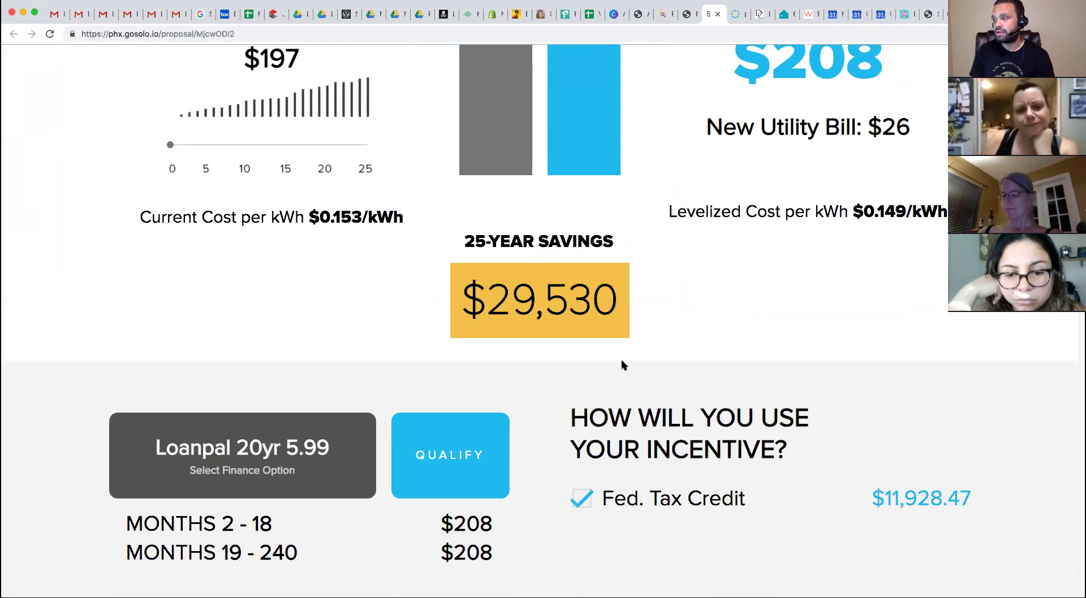
{"action": "scroll", "coordinate": [622, 366], "scroll_direction": "up", "scroll_amount": 3}
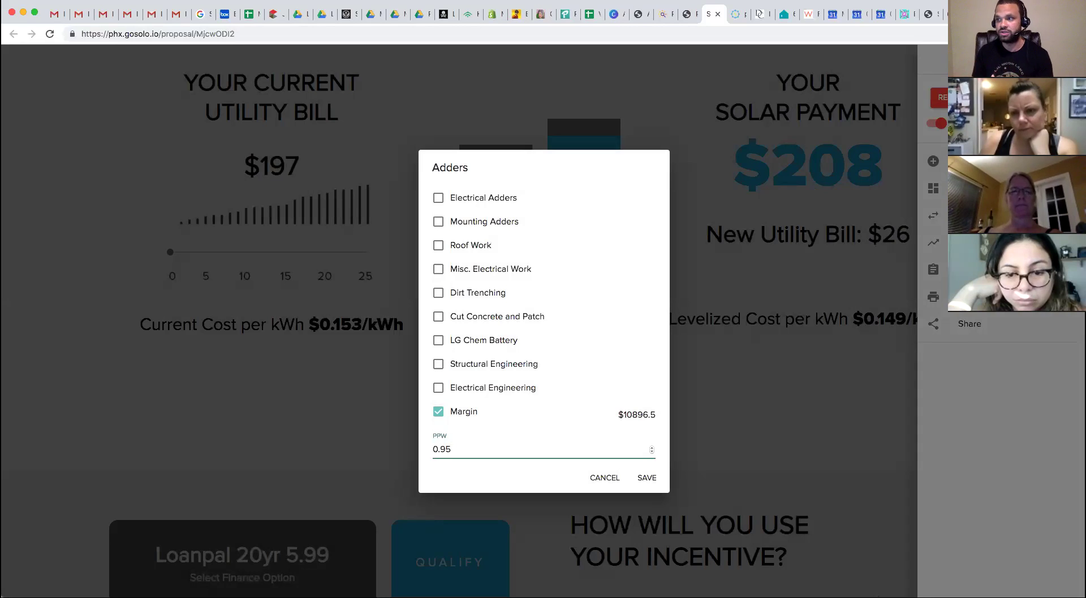
Step: Look through the roof types offered under Mounting Adders and leave that adder disabled
{"action": "left_click", "coordinate": [439, 220]}
{"action": "left_click", "coordinate": [440, 236]}
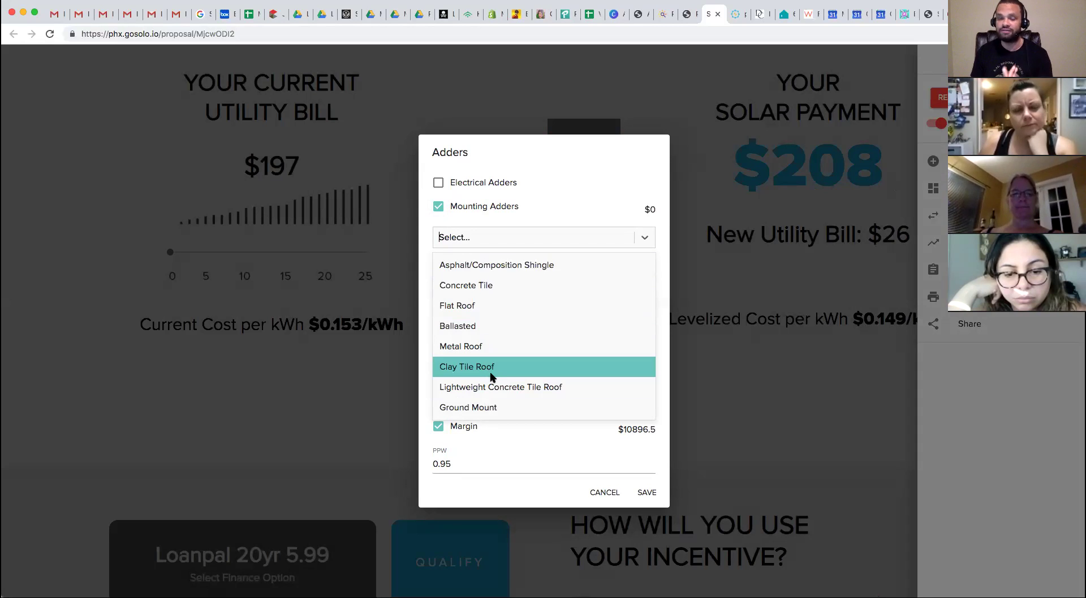
{"action": "left_click", "coordinate": [574, 208]}
{"action": "left_click", "coordinate": [438, 205]}
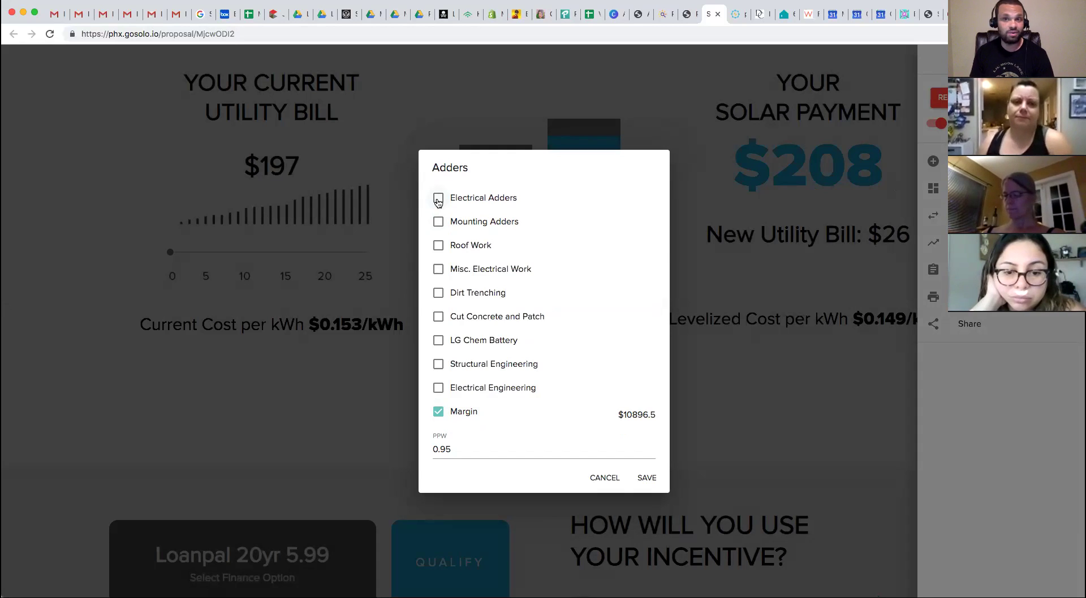
Step: Enable Electrical Adders with the 200 Amp Main Panel Upgrade option and save the adders
{"action": "left_click", "coordinate": [438, 201]}
{"action": "left_click", "coordinate": [473, 213]}
{"action": "left_click", "coordinate": [485, 260]}
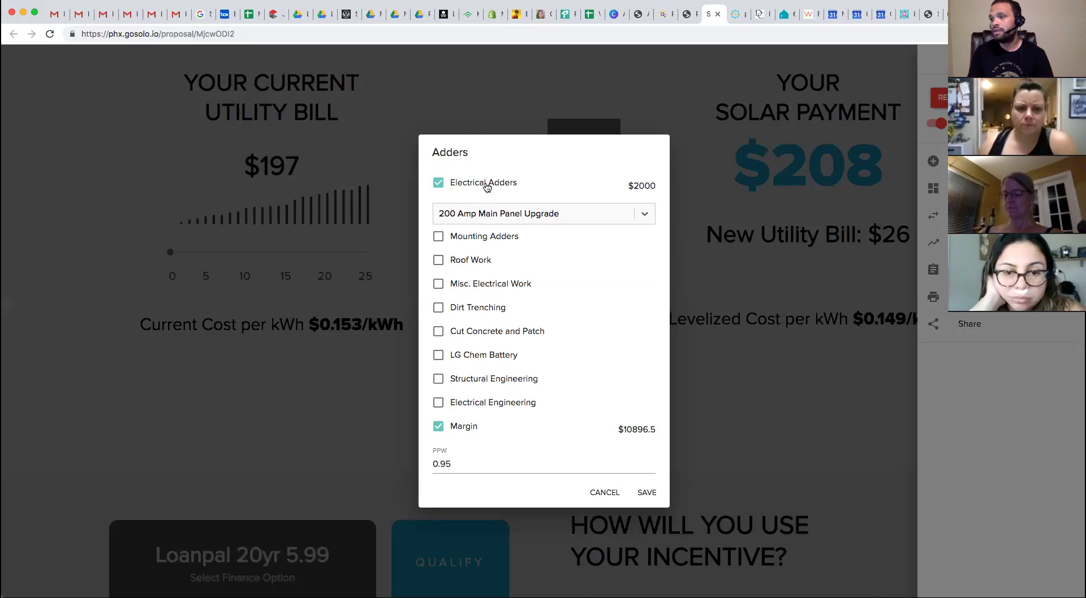
{"action": "left_click", "coordinate": [498, 214]}
{"action": "left_click", "coordinate": [465, 200]}
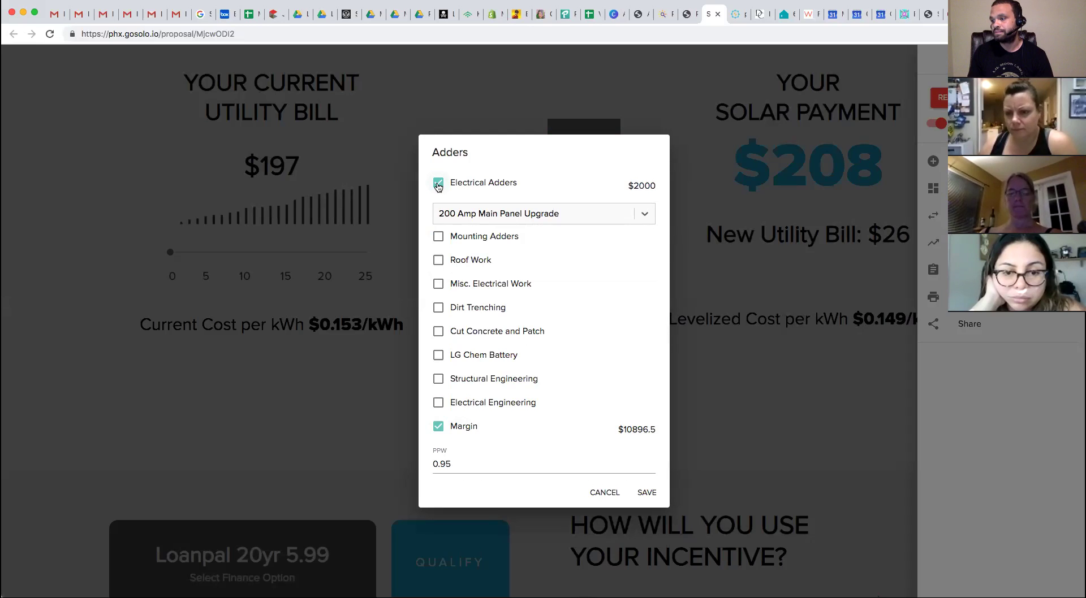
{"action": "left_click", "coordinate": [647, 493]}
{"action": "left_click", "coordinate": [737, 378]}
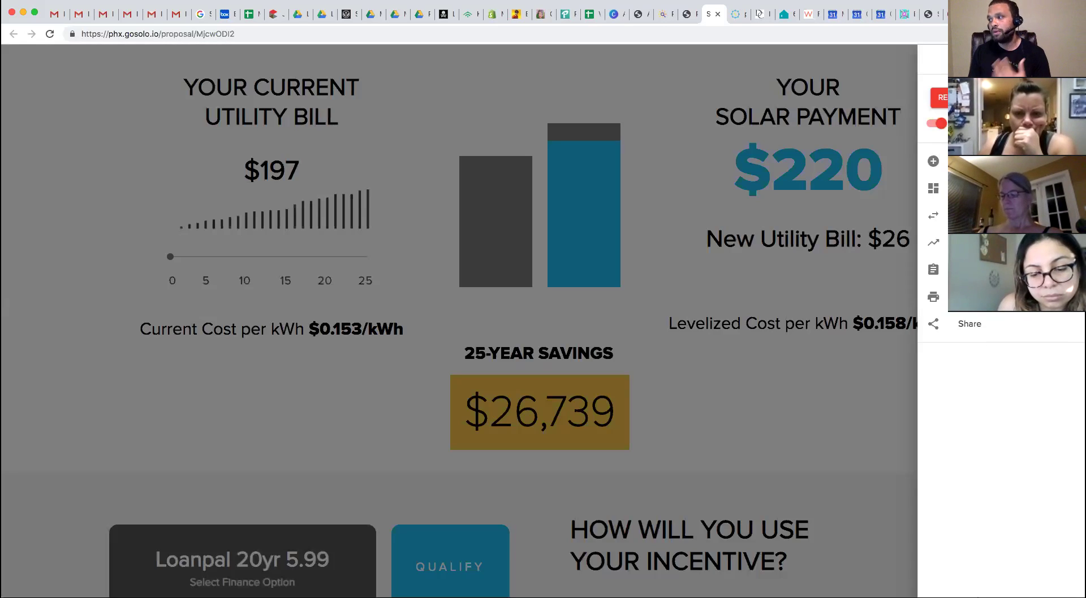
Step: Set the Margin adder's PPW to 0.60 and save the adders
{"action": "left_click", "coordinate": [934, 189]}
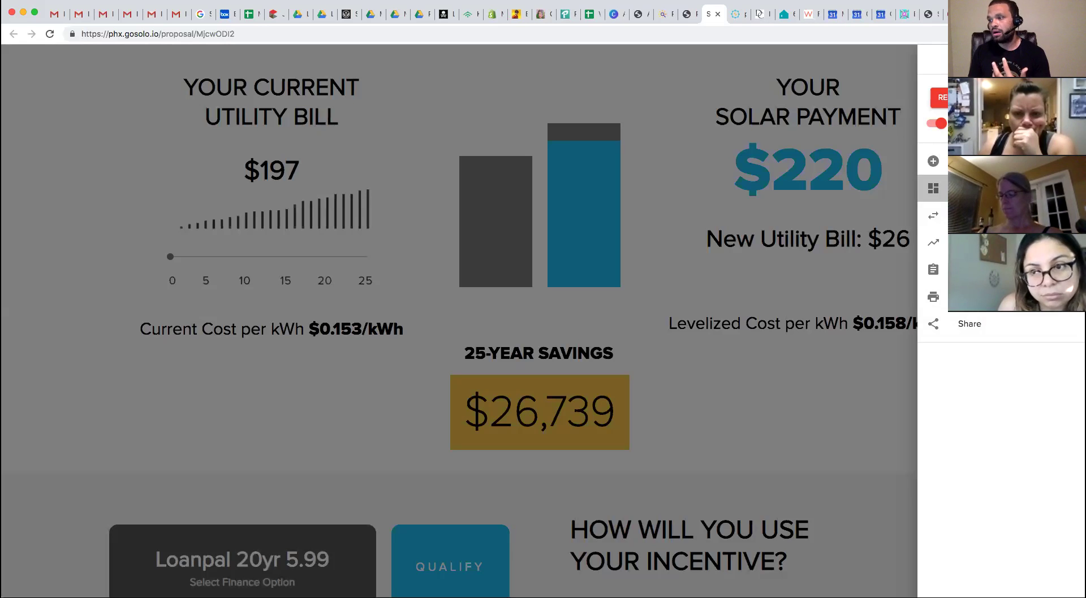
{"action": "left_click", "coordinate": [603, 424]}
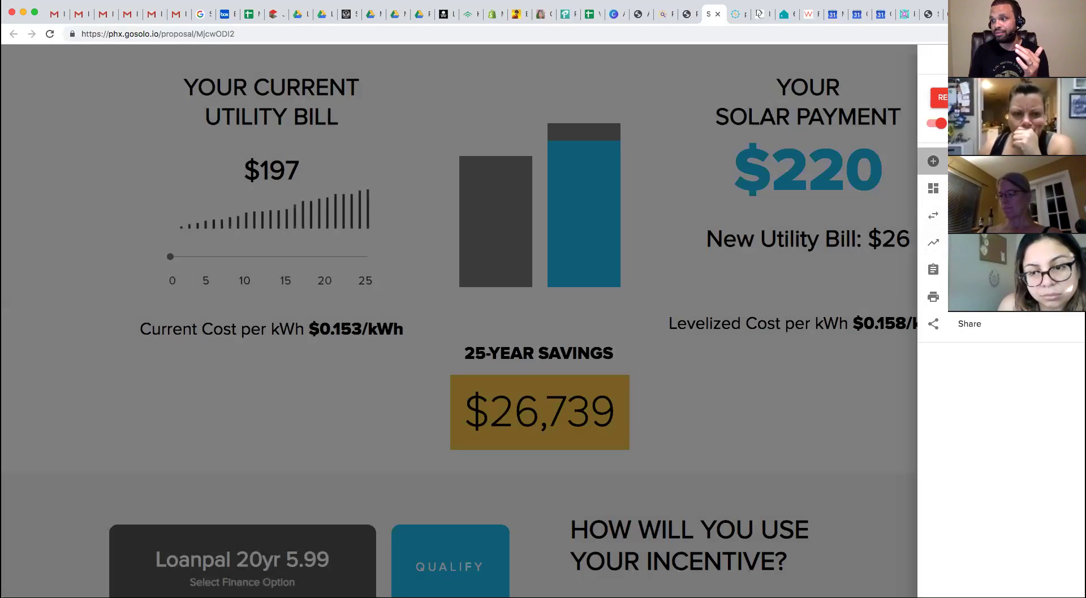
{"action": "left_click", "coordinate": [933, 162]}
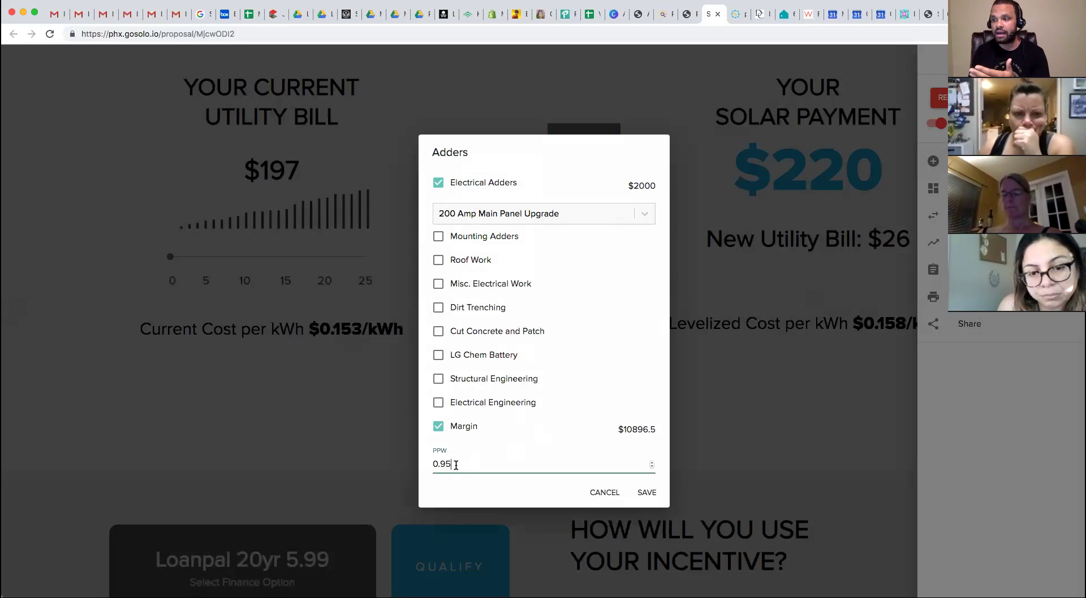
{"action": "left_click_drag", "start_coordinate": [452, 464], "coordinate": [442, 461]}
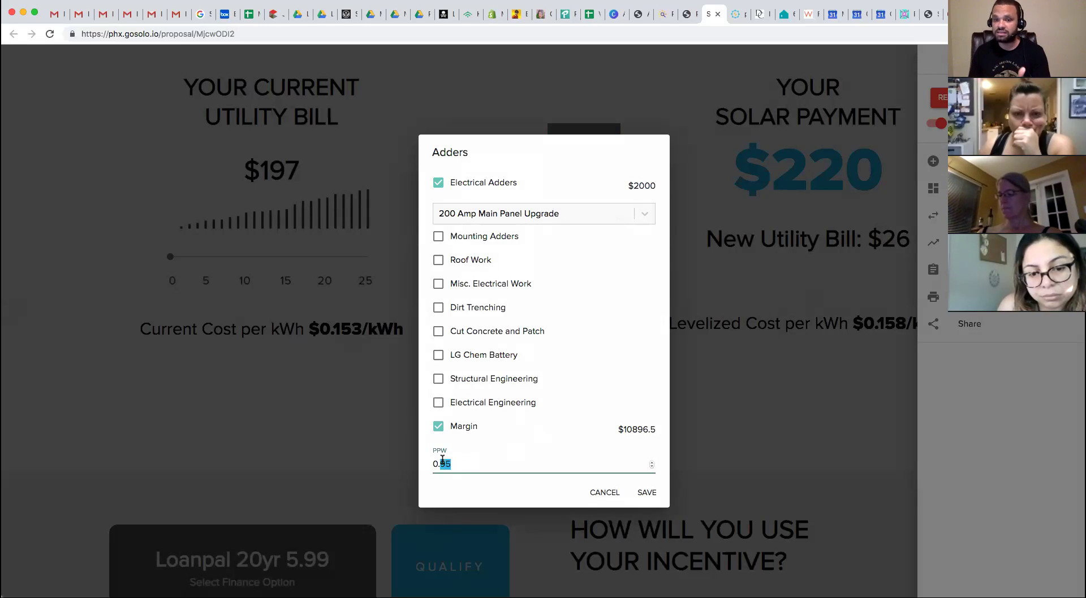
{"action": "type", "text": "60"}
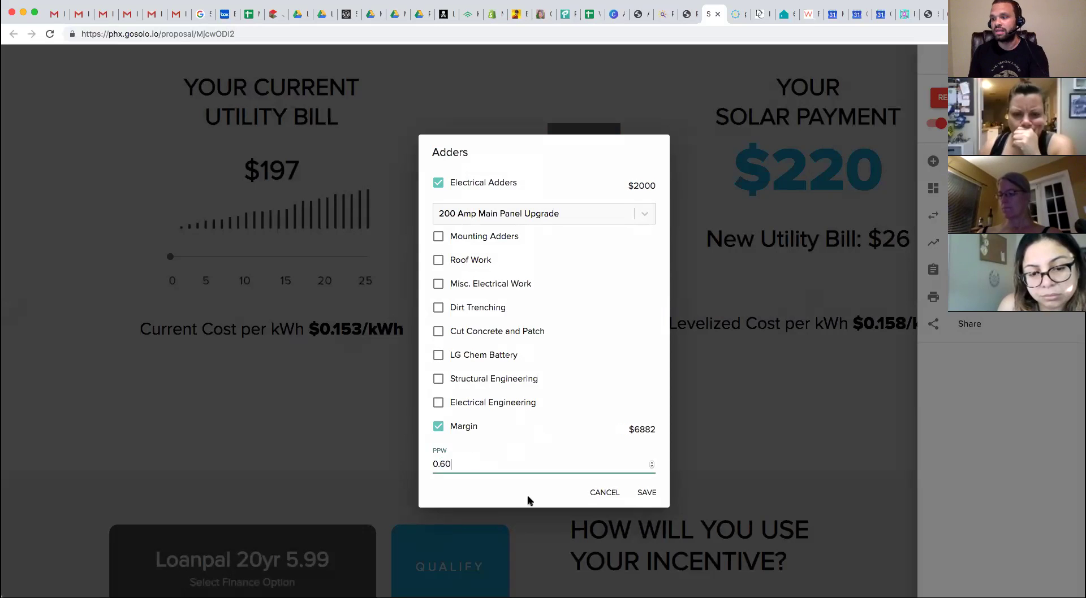
{"action": "left_click", "coordinate": [648, 494]}
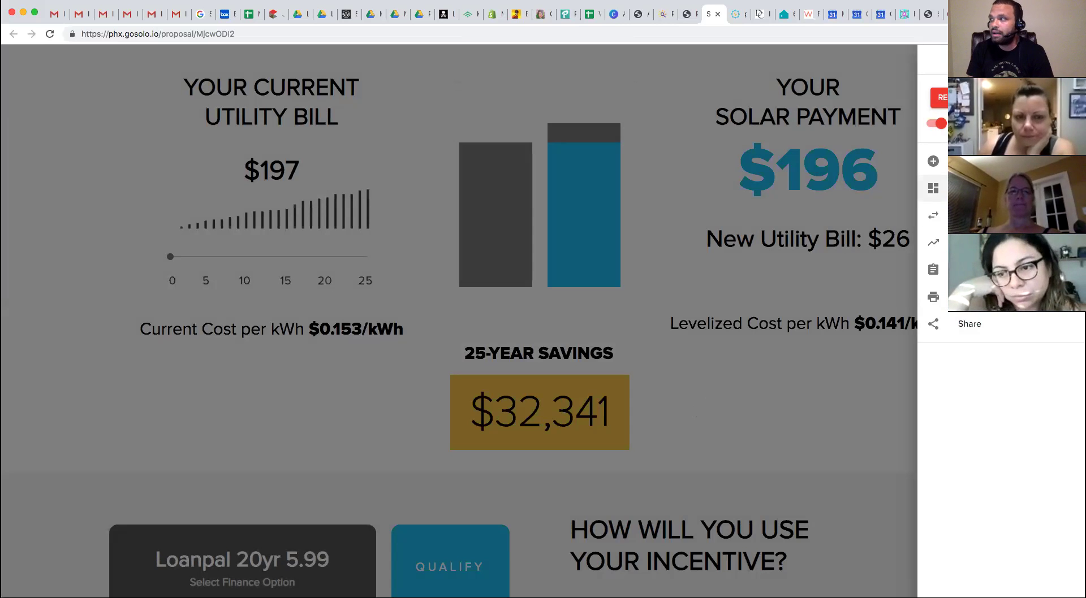
Step: Set the Margin adder's PPW back to 0.95, save the adders and return to the proposal
{"action": "left_click", "coordinate": [934, 161]}
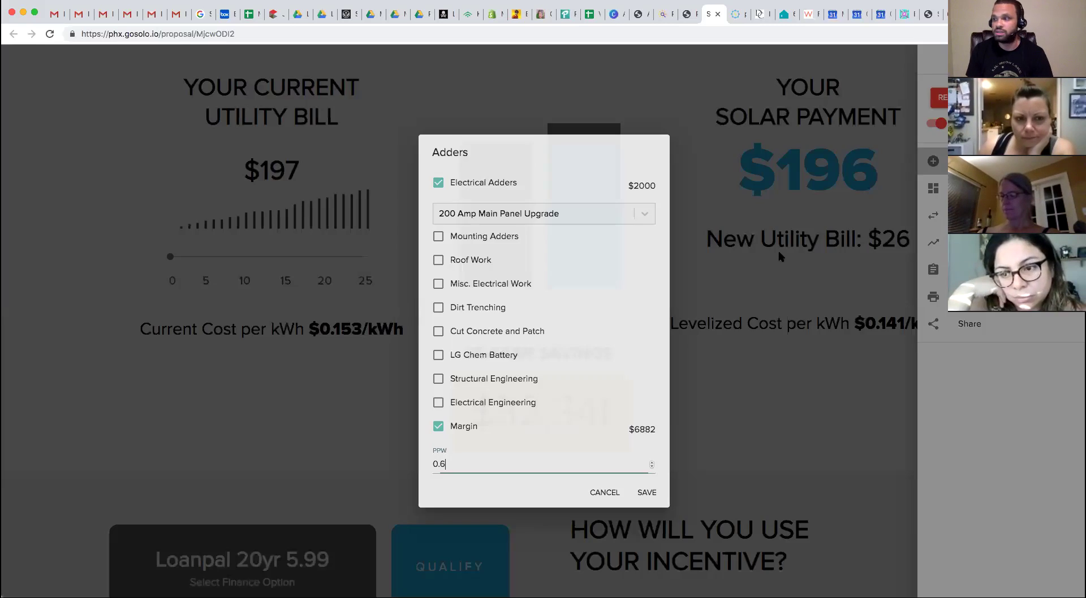
{"action": "left_click_drag", "start_coordinate": [444, 465], "coordinate": [441, 465]}
{"action": "type", "text": "95"}
{"action": "left_click", "coordinate": [644, 494]}
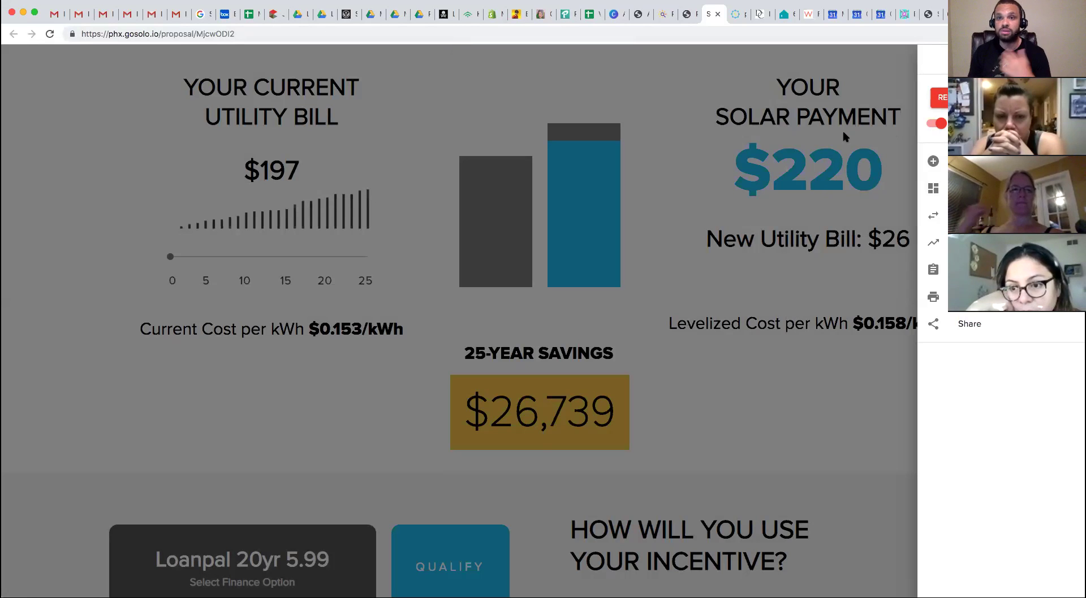
{"action": "left_click", "coordinate": [817, 164]}
Step: Review the proposal's financing terms, net system cost, facts and process sections, and return to the utility bill and solar payment comparison
{"action": "scroll", "coordinate": [816, 226], "scroll_direction": "down", "scroll_amount": 6}
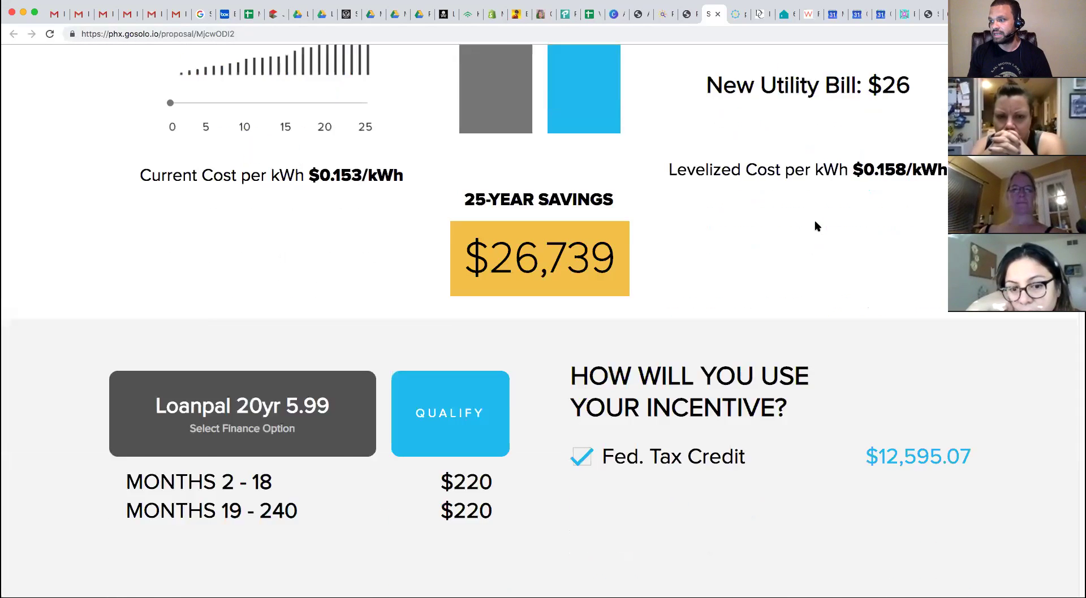
{"action": "scroll", "coordinate": [815, 222], "scroll_direction": "down", "scroll_amount": 4}
{"action": "scroll", "coordinate": [815, 225], "scroll_direction": "down", "scroll_amount": 15}
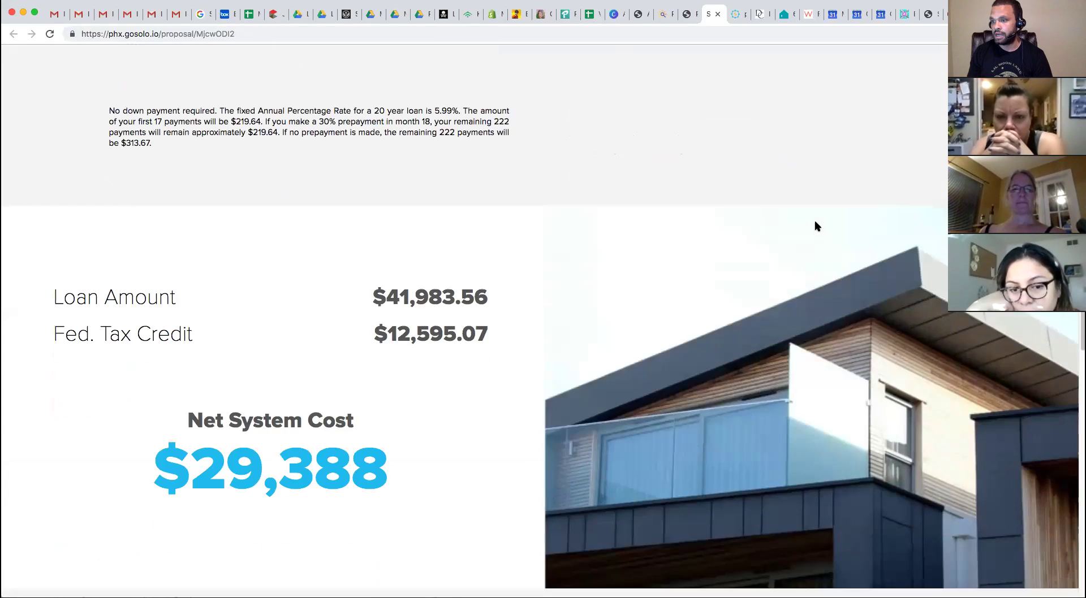
{"action": "scroll", "coordinate": [815, 226], "scroll_direction": "down", "scroll_amount": 18}
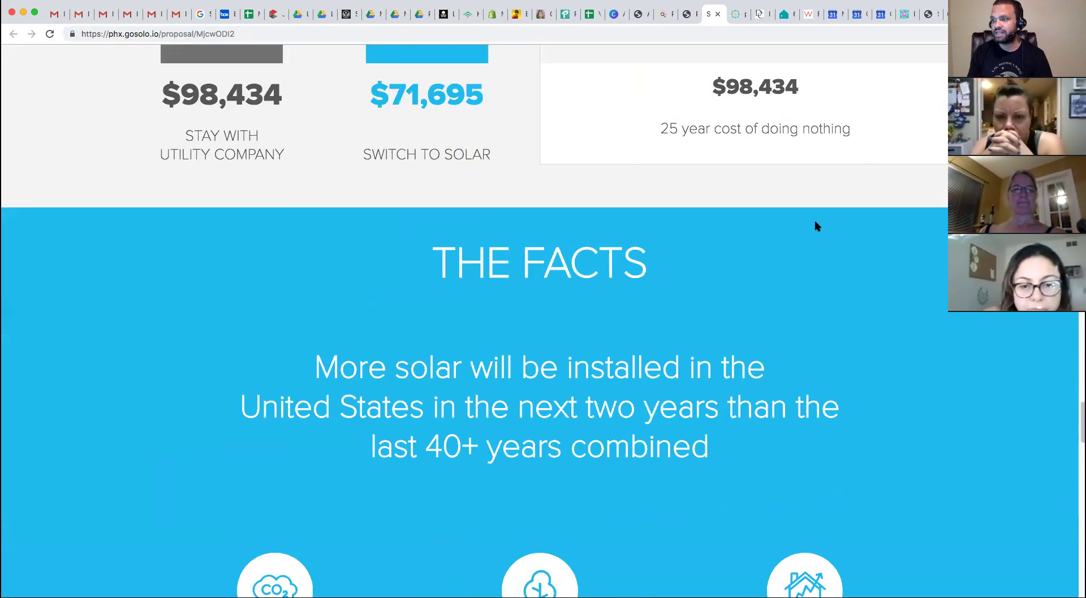
{"action": "scroll", "coordinate": [815, 226], "scroll_direction": "down", "scroll_amount": 5}
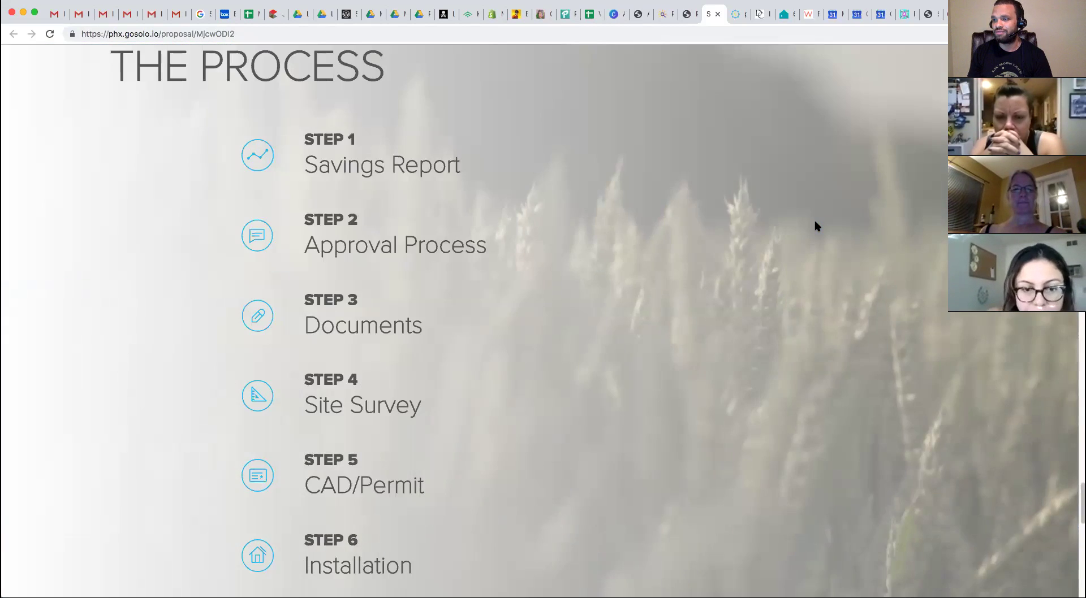
{"action": "scroll", "coordinate": [815, 226], "scroll_direction": "up", "scroll_amount": 20}
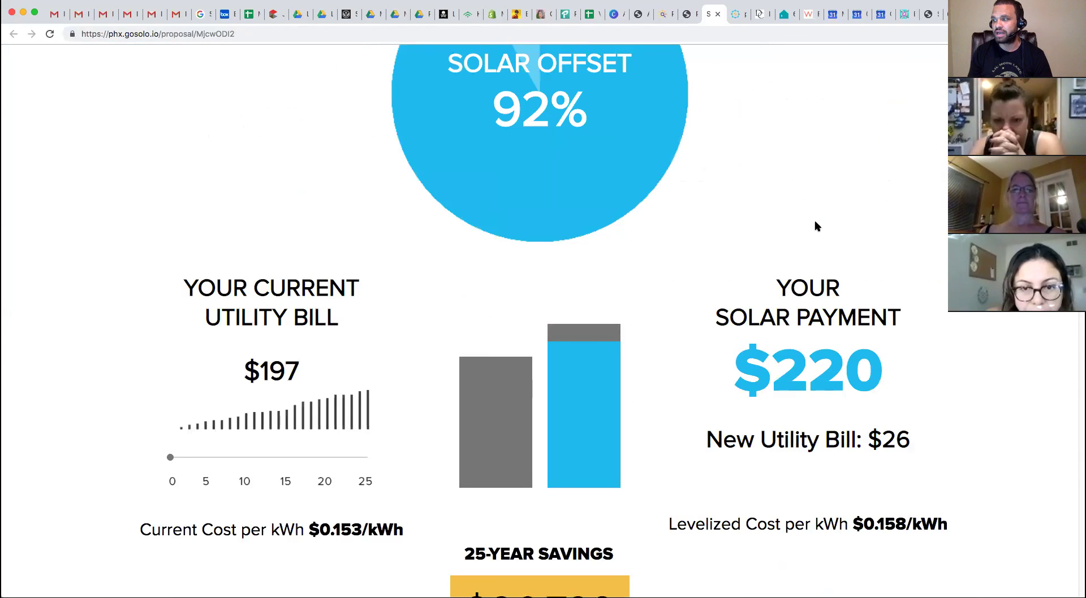
{"action": "scroll", "coordinate": [815, 226], "scroll_direction": "down", "scroll_amount": 1}
{"action": "scroll", "coordinate": [816, 223], "scroll_direction": "down", "scroll_amount": 1}
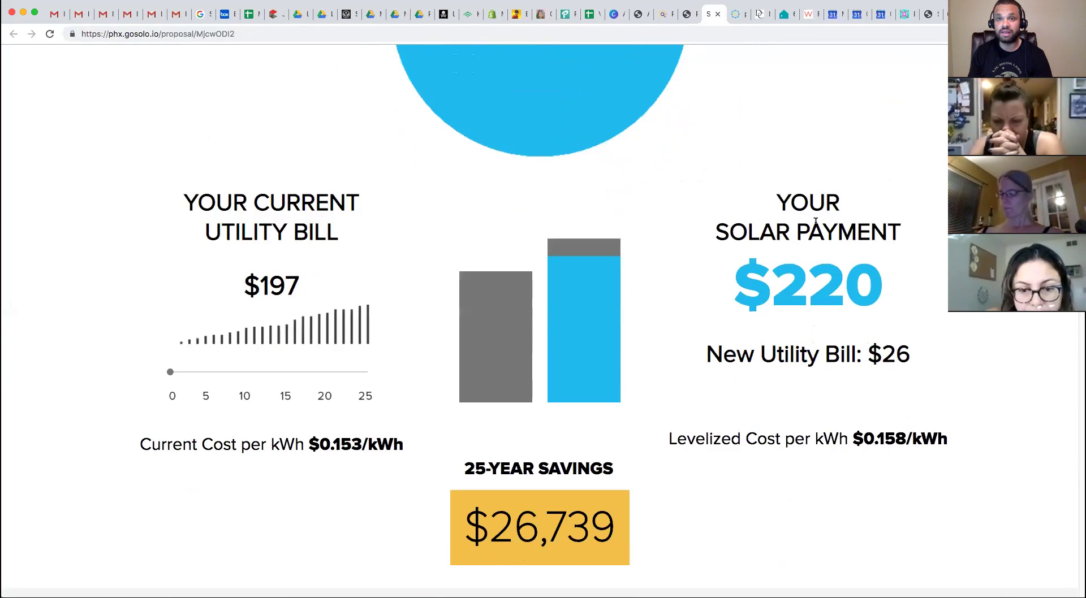